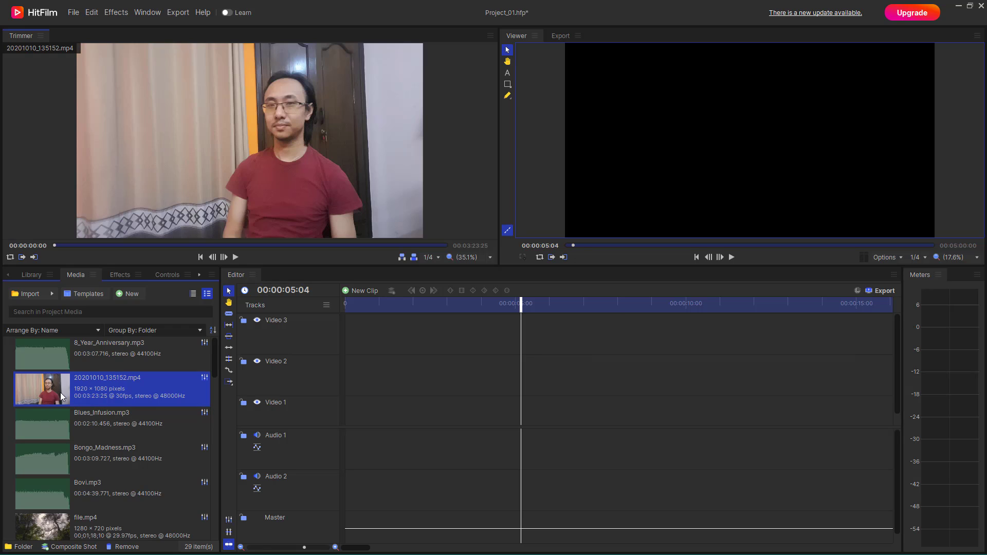
Add 20201010_135152.mp4 to the start of the Video 1 track and change the editor sequence's settings to match the clip
{"action": "left_click_drag", "start_coordinate": [46, 393], "coordinate": [343, 415]}
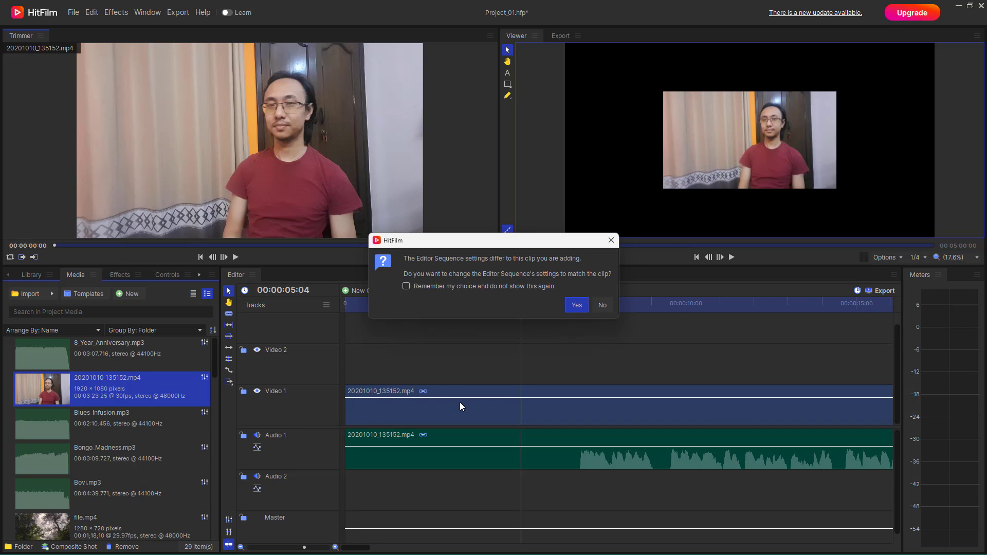
{"action": "left_click", "coordinate": [576, 305]}
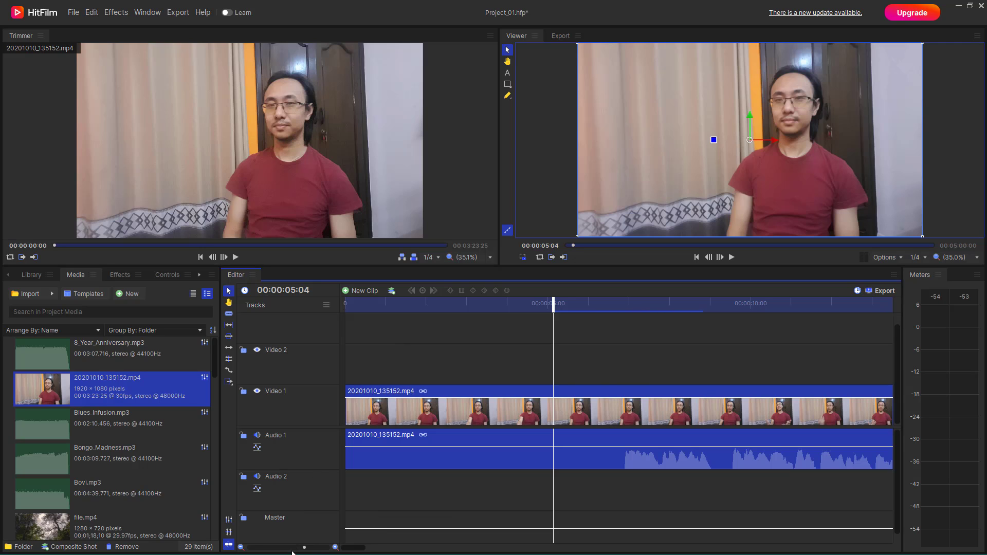
{"action": "left_click_drag", "start_coordinate": [305, 548], "coordinate": [249, 549]}
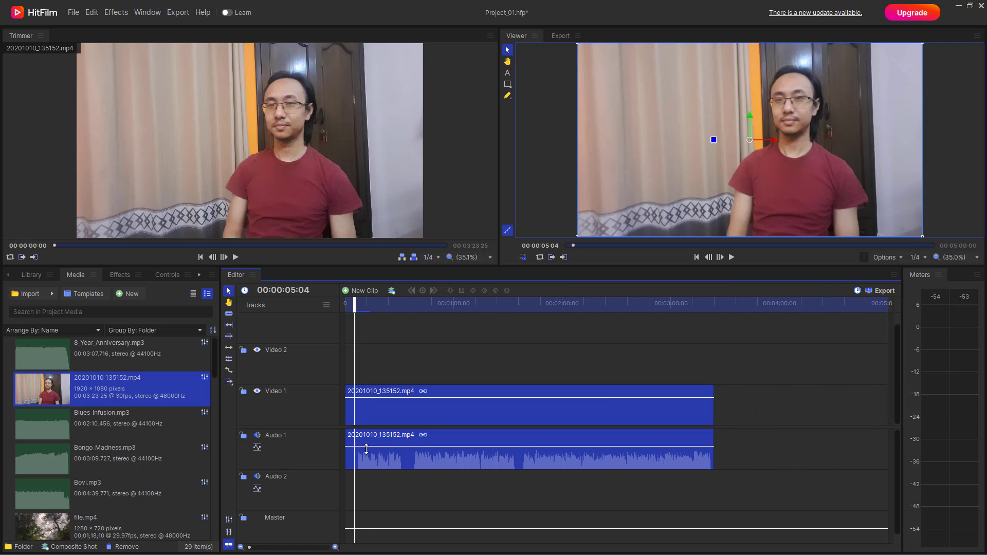
{"action": "left_click", "coordinate": [514, 382]}
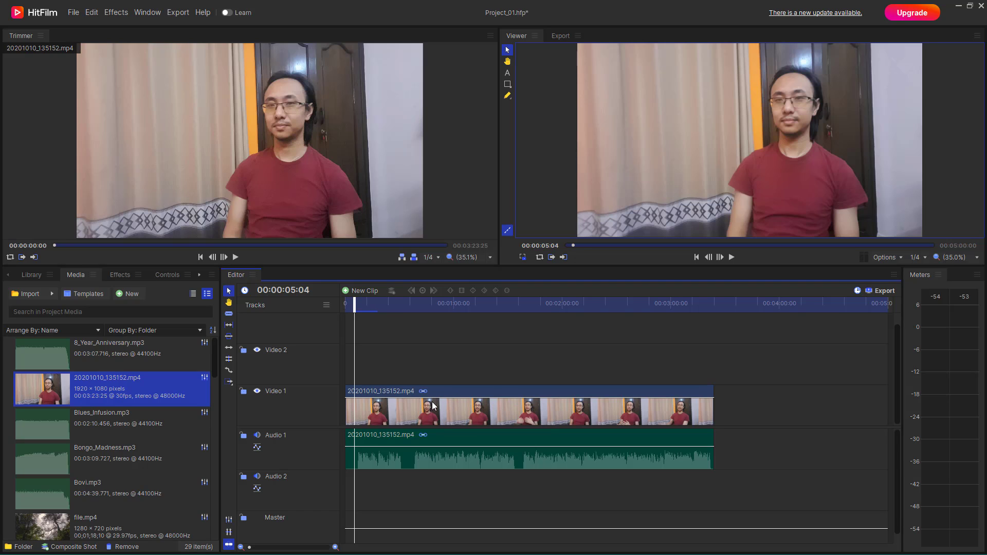
Move the linked video and audio of 20201010_135152.mp4 on the timeline to start at about one minute
{"action": "left_click_drag", "start_coordinate": [398, 409], "coordinate": [496, 408]}
{"action": "mouse_move", "coordinate": [564, 413]}
{"action": "left_mouse_down"}
{"action": "mouse_move", "coordinate": [486, 411]}
{"action": "mouse_move", "coordinate": [574, 413]}
{"action": "mouse_move", "coordinate": [497, 410]}
{"action": "mouse_move", "coordinate": [550, 409]}
{"action": "left_mouse_up"}
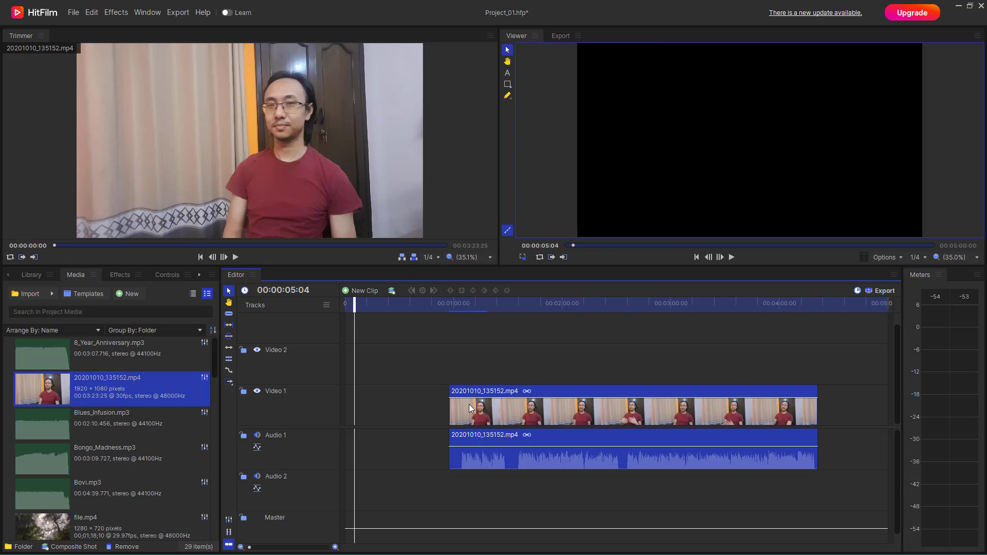
{"action": "left_click", "coordinate": [421, 381]}
Unlink the video of 20201010_135152.mp4 from its audio on the timeline
{"action": "right_click", "coordinate": [498, 409]}
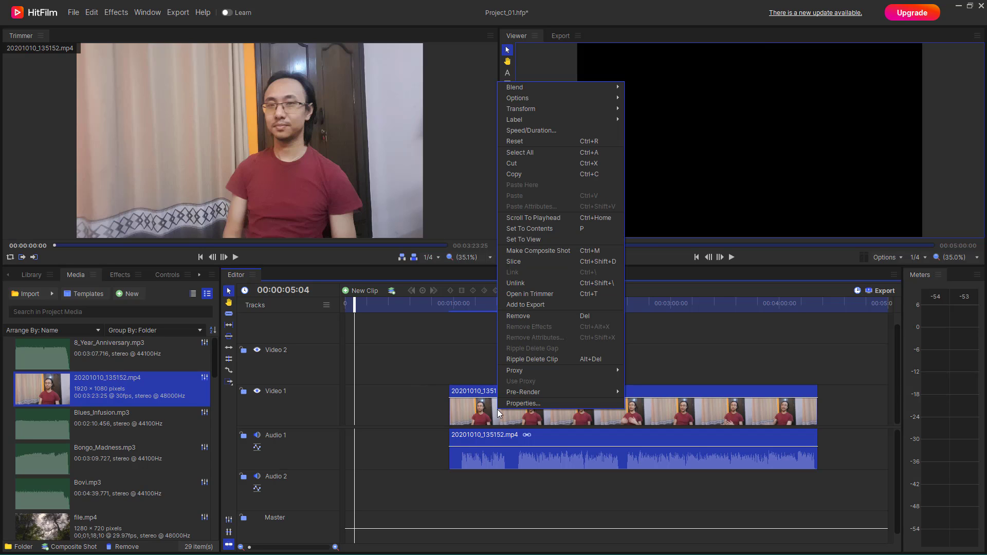
{"action": "left_click", "coordinate": [609, 282]}
{"action": "left_click", "coordinate": [575, 366]}
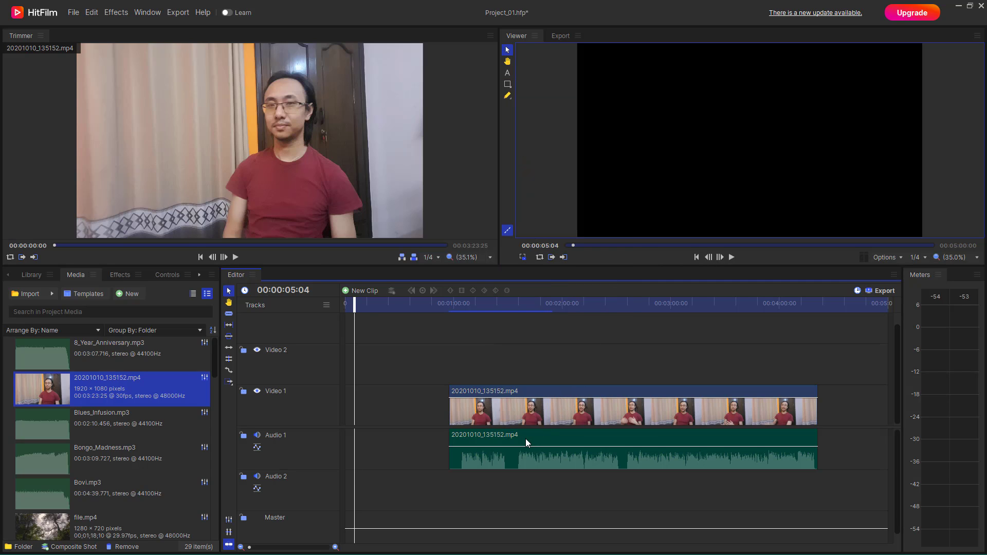
Move the unlinked audio and video clips independently along their tracks and shorten the audio clip from its end
{"action": "left_click_drag", "start_coordinate": [525, 439], "coordinate": [616, 427]}
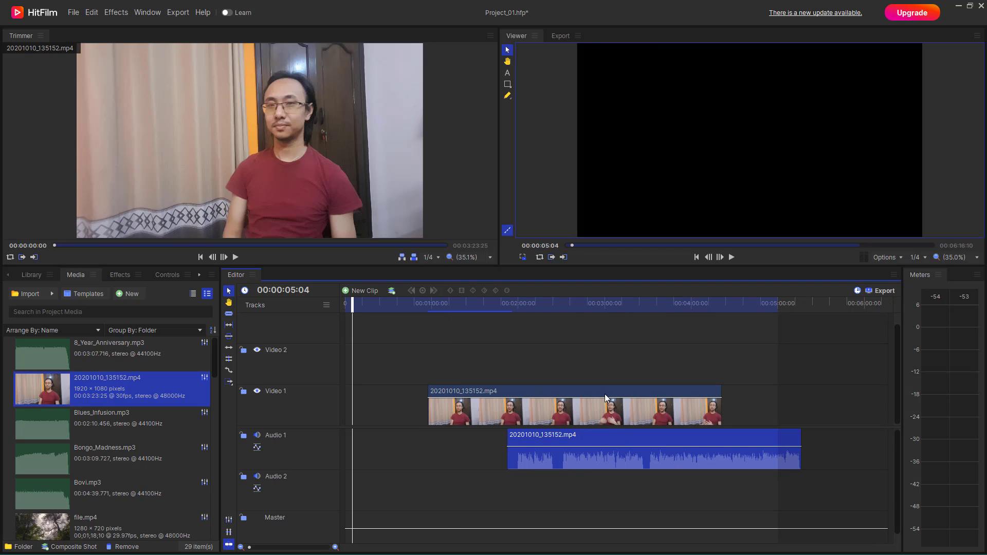
{"action": "left_click_drag", "start_coordinate": [604, 395], "coordinate": [560, 403]}
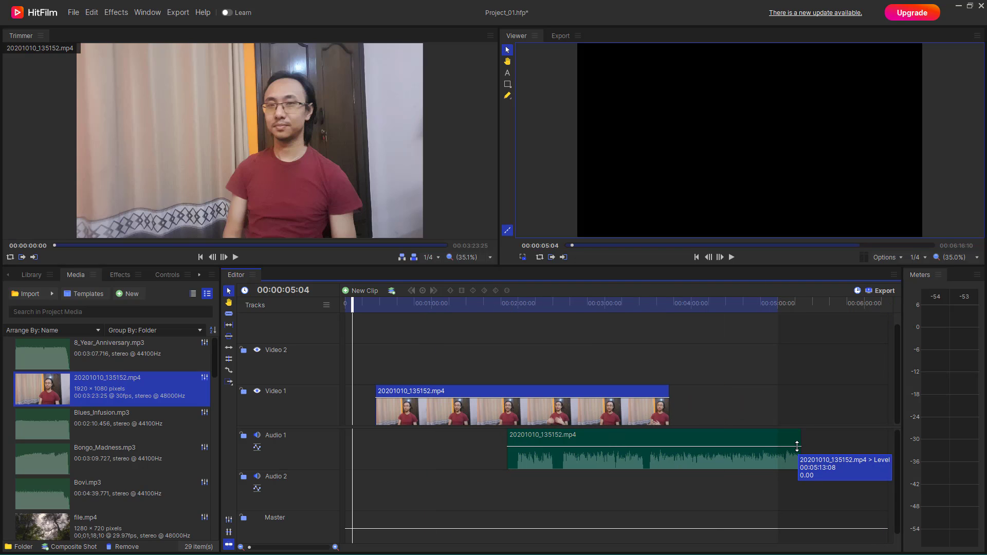
{"action": "left_click_drag", "start_coordinate": [801, 445], "coordinate": [592, 437]}
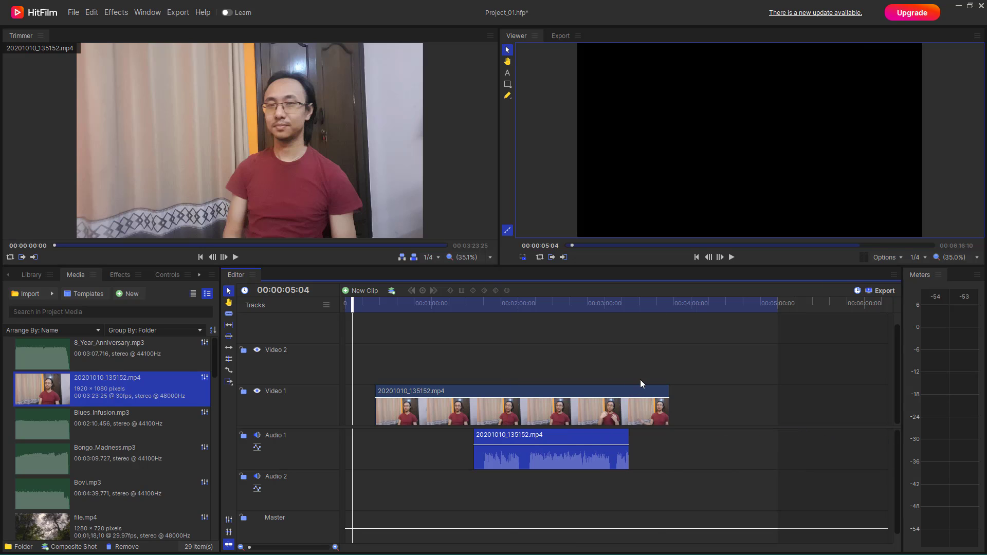
Link the video clip with its shortened audio clip and move the pair later to start at about 45 seconds
{"action": "left_click", "coordinate": [645, 375]}
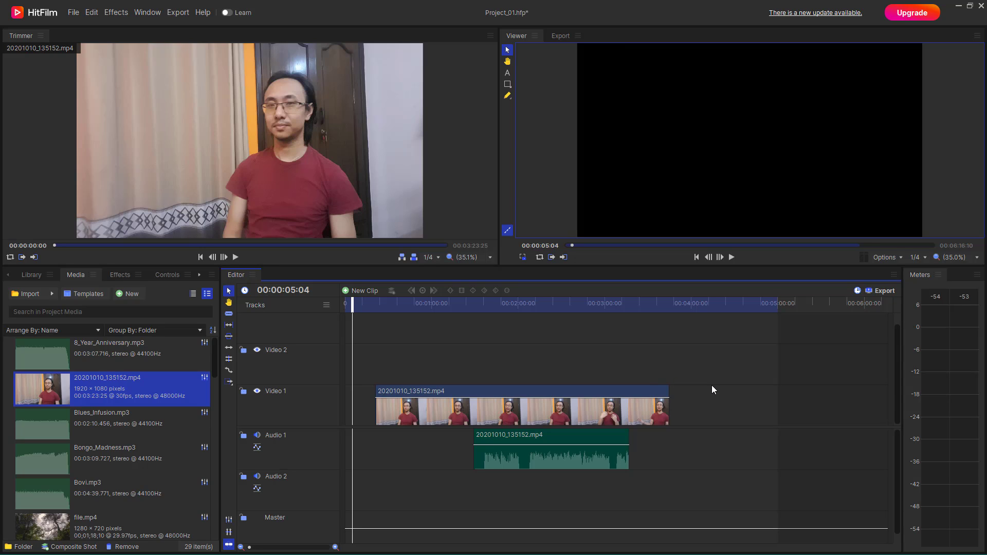
{"action": "left_click_drag", "start_coordinate": [716, 380], "coordinate": [586, 471]}
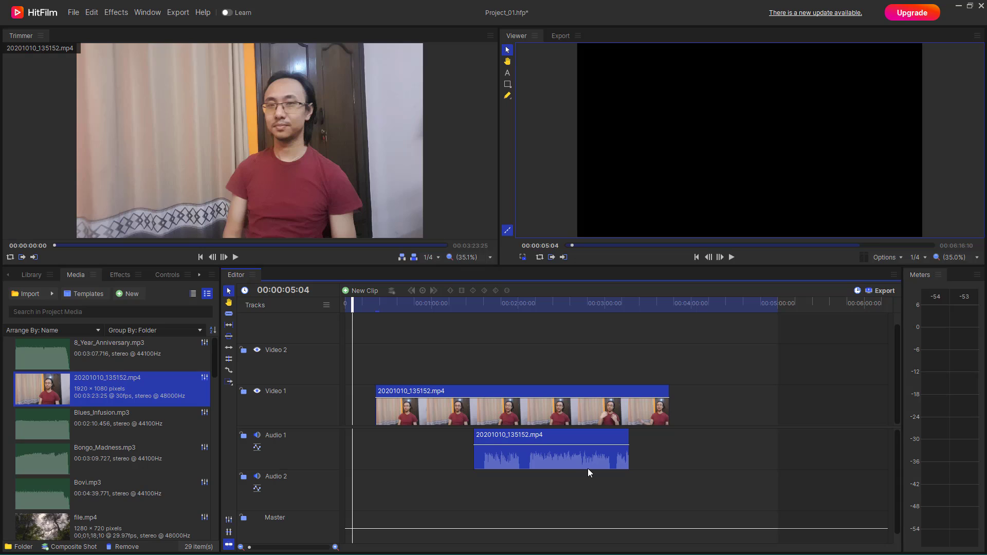
{"action": "left_click_drag", "start_coordinate": [751, 366], "coordinate": [593, 483]}
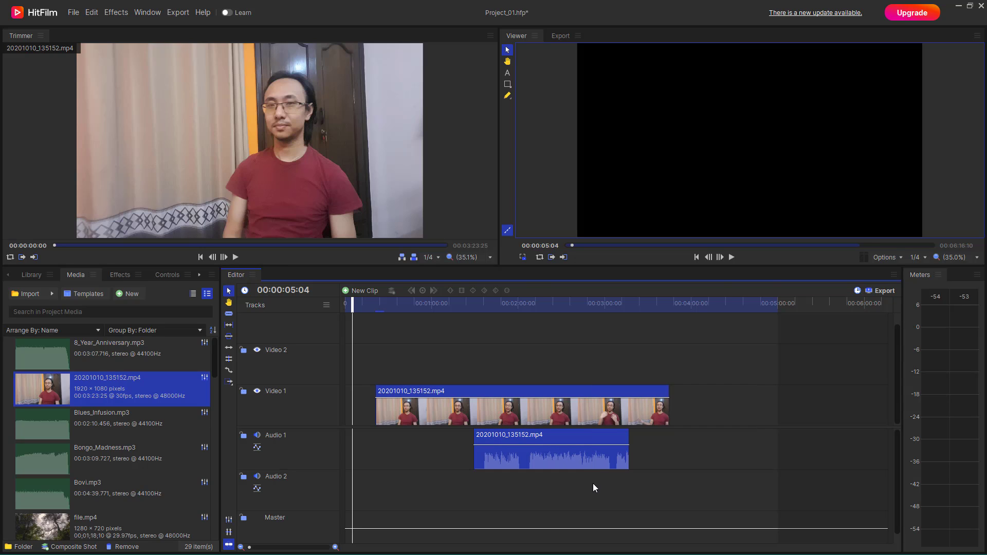
{"action": "right_click", "coordinate": [588, 398]}
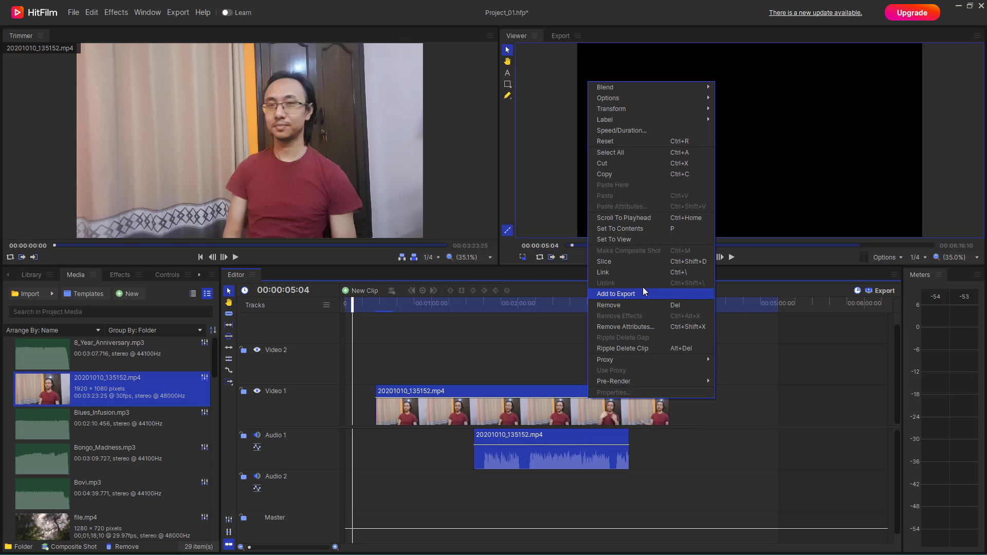
{"action": "left_click", "coordinate": [644, 272]}
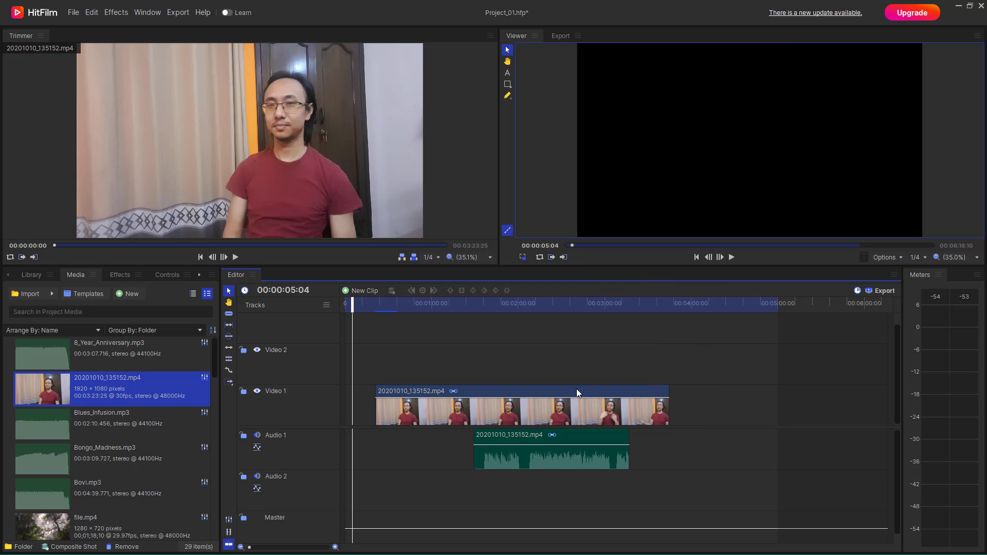
{"action": "left_click_drag", "start_coordinate": [575, 389], "coordinate": [607, 389]}
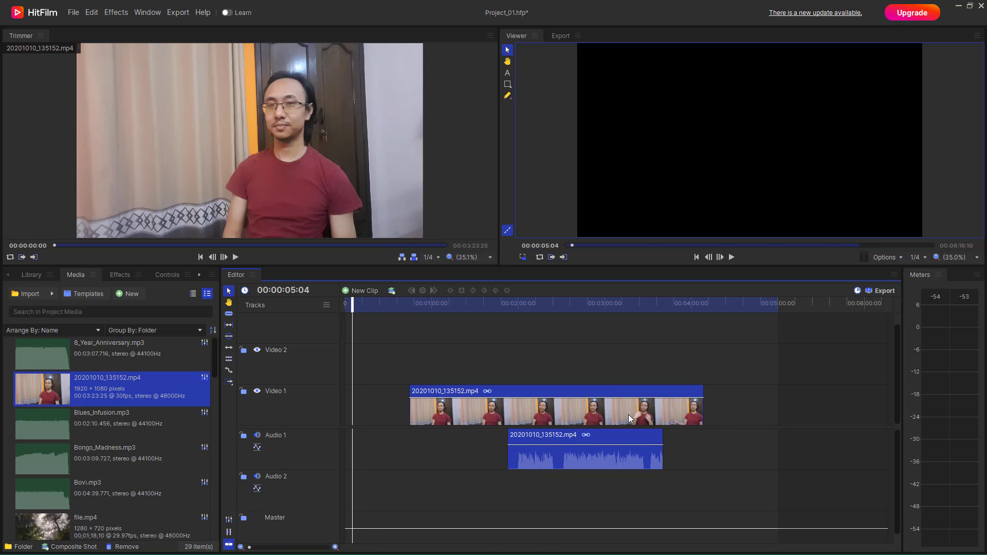
Unlink the video clip from the shortened audio clip again and deselect both
{"action": "right_click", "coordinate": [602, 394]}
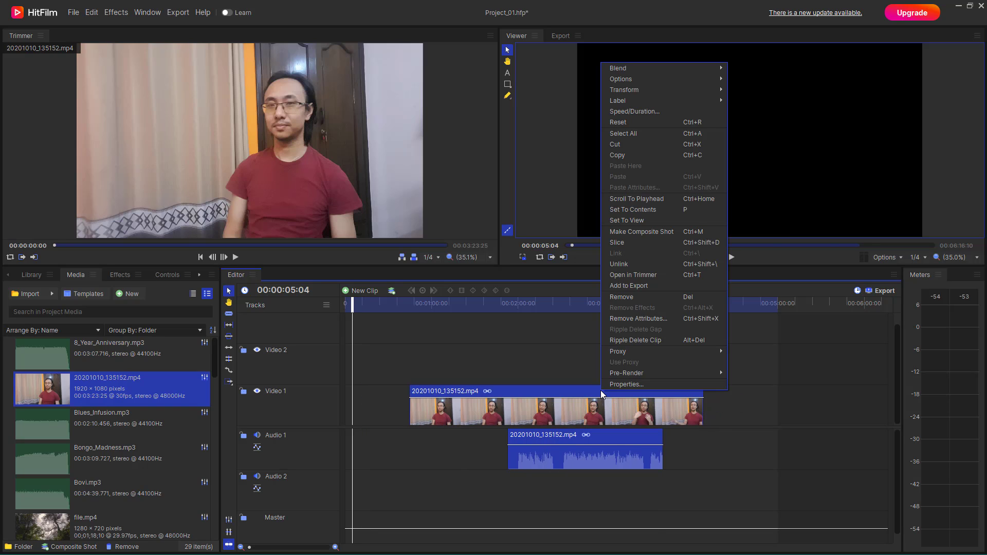
{"action": "left_click", "coordinate": [644, 265]}
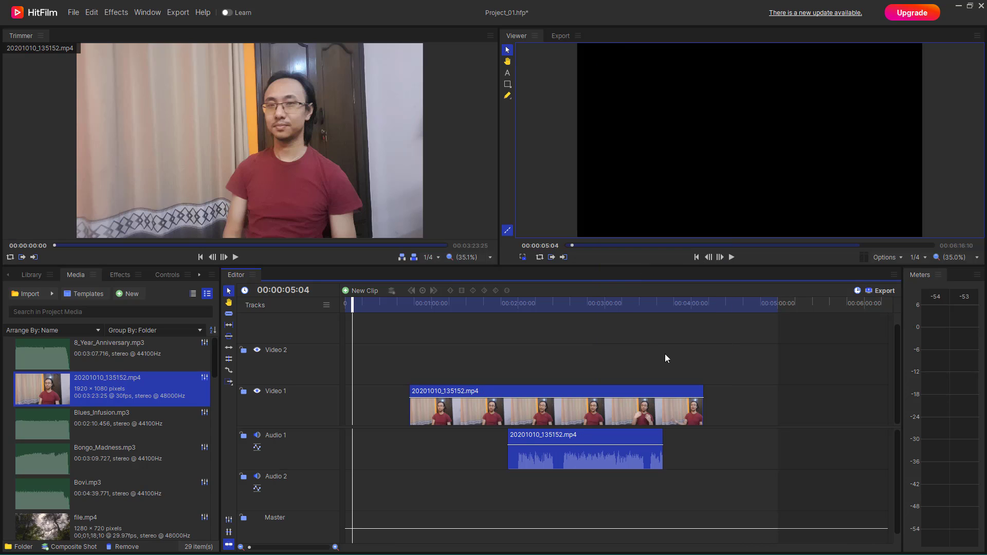
{"action": "left_click", "coordinate": [398, 407]}
Add Bongo_Madness.mp3 to the Audio 2 track, starting at about 1 minute 40 seconds
{"action": "left_click", "coordinate": [123, 457]}
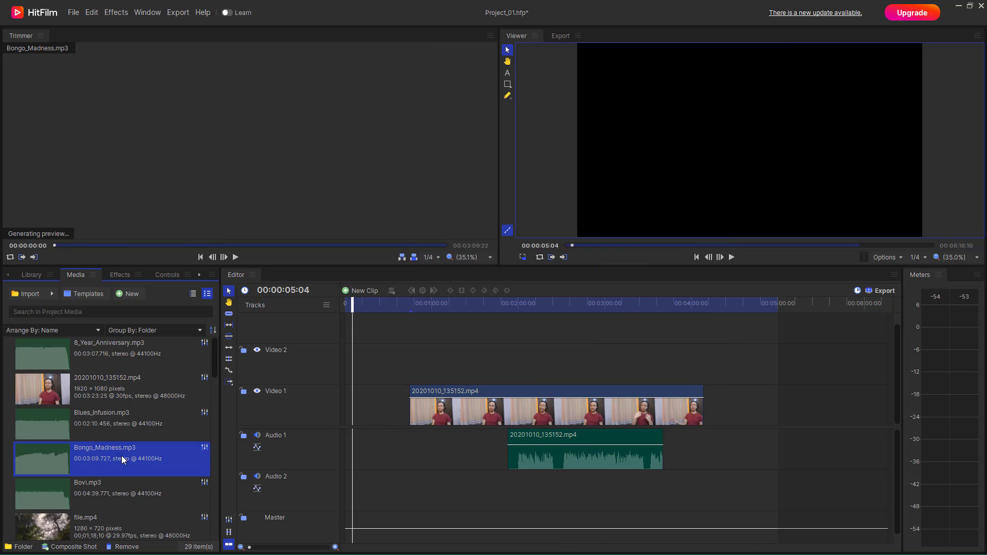
{"action": "left_click_drag", "start_coordinate": [123, 456], "coordinate": [489, 486]}
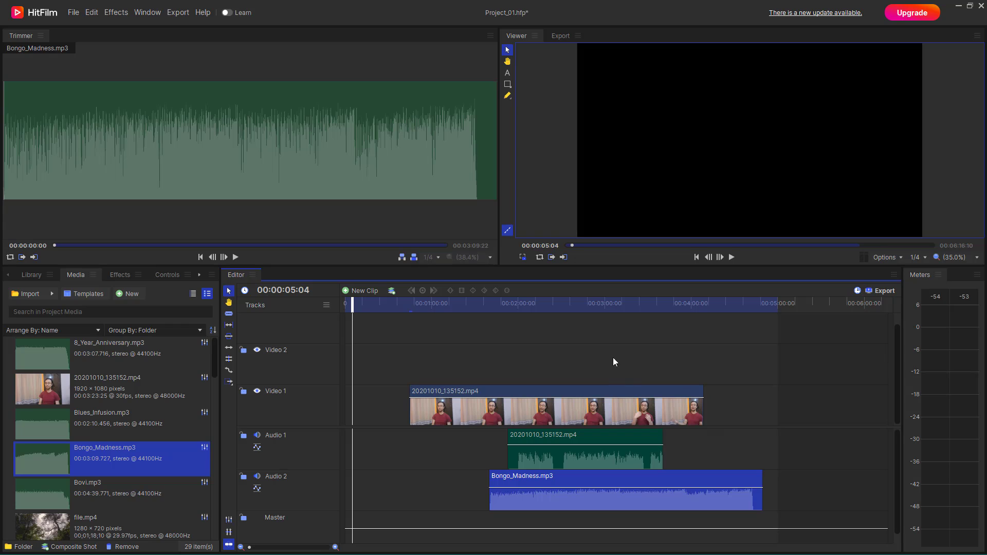
Try to link the video clip with both audio clips at once
{"action": "left_click_drag", "start_coordinate": [613, 361], "coordinate": [606, 481]}
{"action": "right_click", "coordinate": [617, 396]}
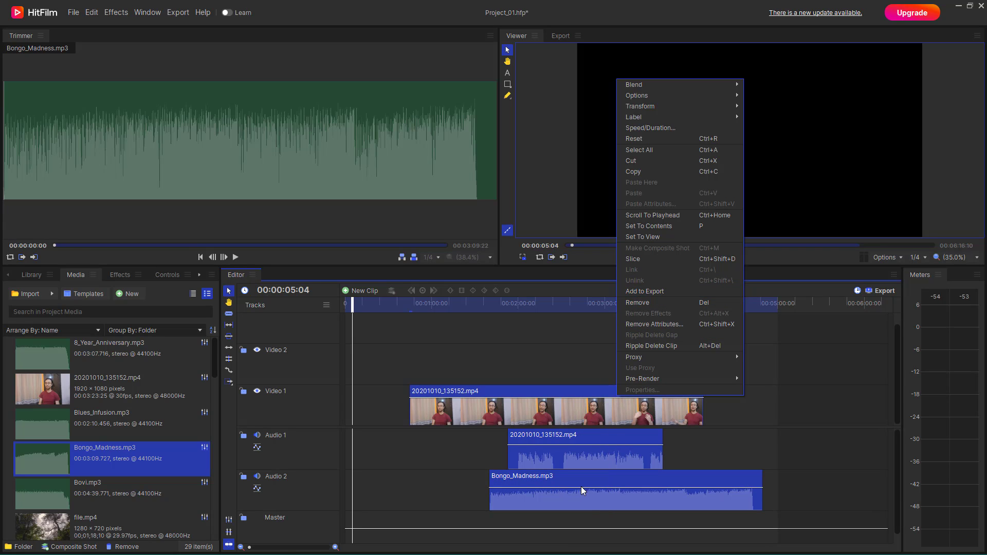
{"action": "left_click", "coordinate": [693, 433]}
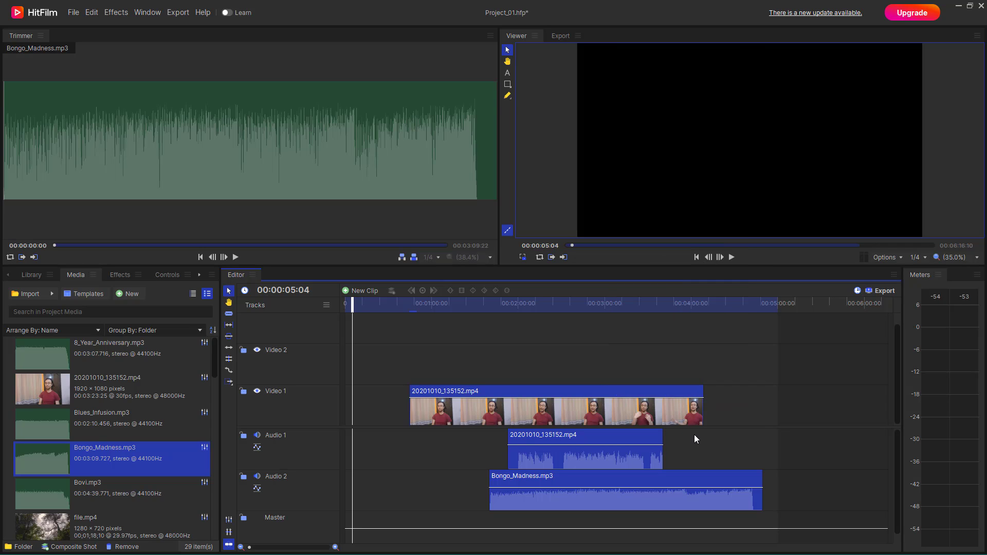
Shift the original audio later, shorten Bongo_Madness.mp3 from its end, and place it on Audio 1 before the original audio
{"action": "left_click_drag", "start_coordinate": [634, 439], "coordinate": [695, 440]}
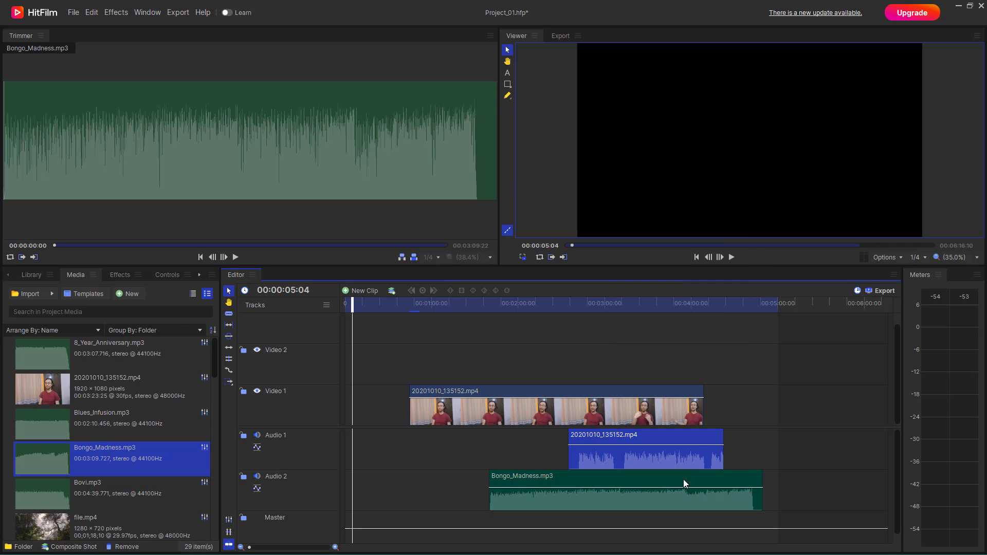
{"action": "left_click_drag", "start_coordinate": [760, 483], "coordinate": [604, 482]}
{"action": "left_click_drag", "start_coordinate": [523, 478], "coordinate": [495, 452]}
{"action": "left_click_drag", "start_coordinate": [617, 455], "coordinate": [638, 455]}
Link the video clip with the Bongo_Madness.mp3 clip and move the pair earlier to start at about 20 seconds
{"action": "left_click", "coordinate": [471, 478]}
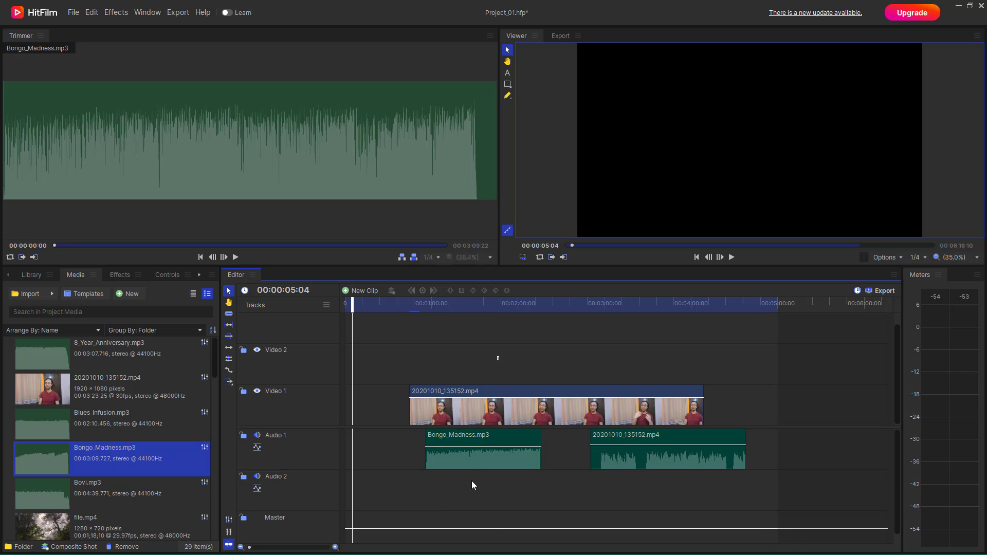
{"action": "right_click", "coordinate": [494, 408]}
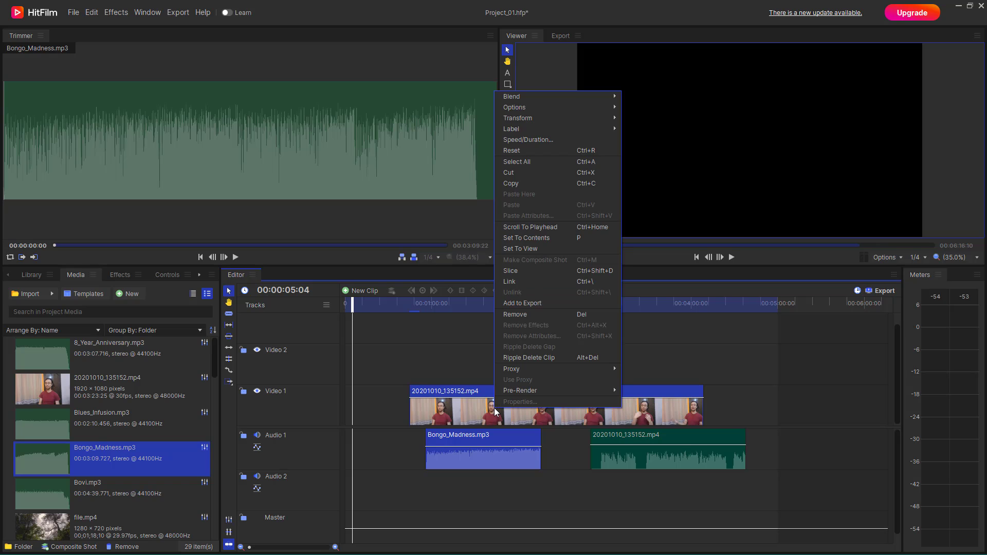
{"action": "left_click", "coordinate": [542, 283]}
{"action": "left_click", "coordinate": [603, 353]}
{"action": "left_click_drag", "start_coordinate": [573, 395], "coordinate": [537, 394]}
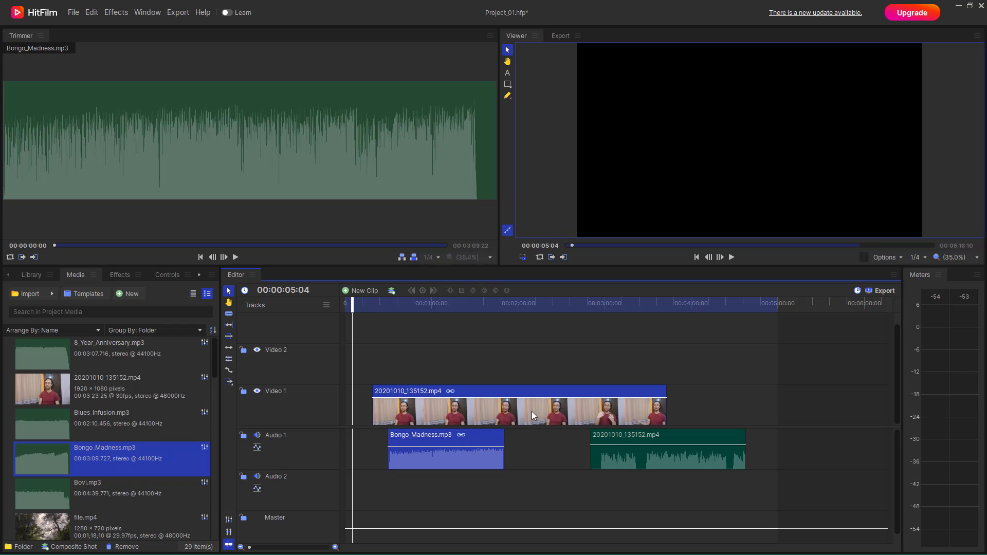
Delete the original 20201010_135152.mp4 audio clip from the Audio 1 track
{"action": "left_click", "coordinate": [635, 437]}
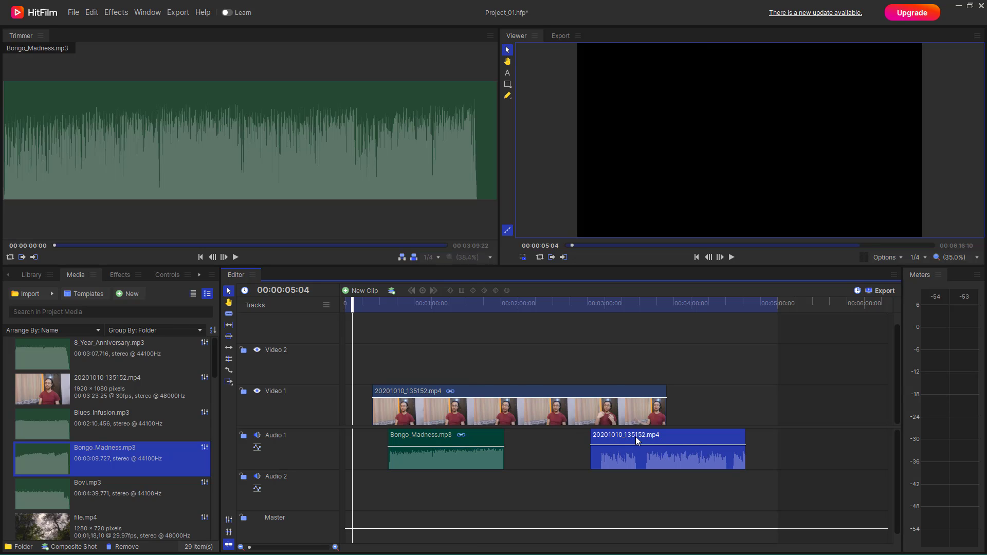
{"action": "key", "text": "Delete"}
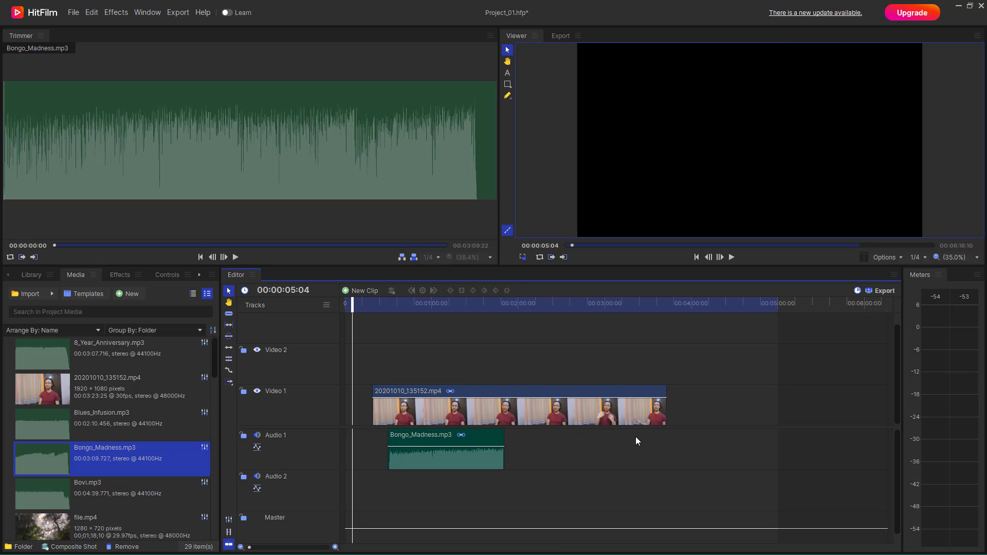
Move the linked video and Bongo_Madness.mp3 clips together, so the video starts at about 40 seconds
{"action": "left_click", "coordinate": [485, 452]}
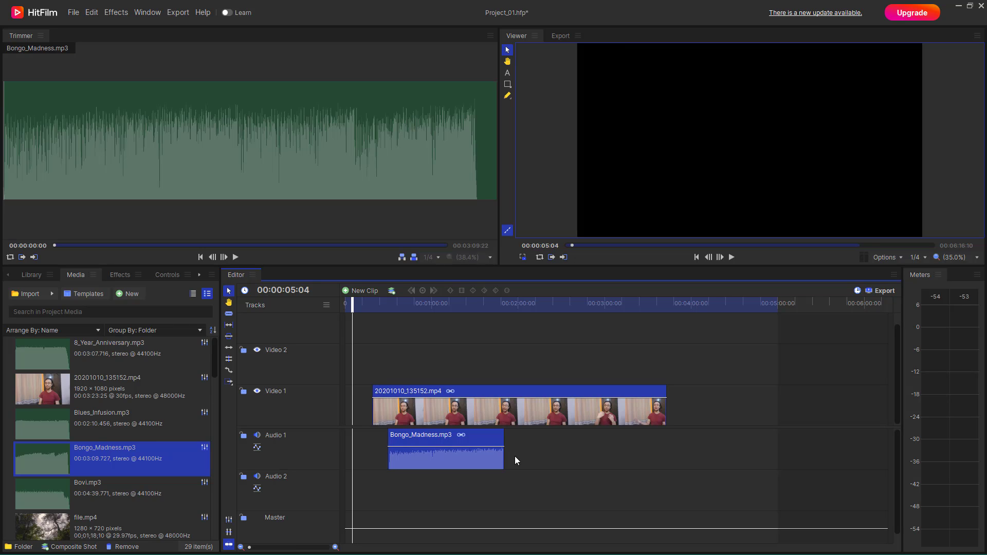
{"action": "left_click", "coordinate": [555, 451]}
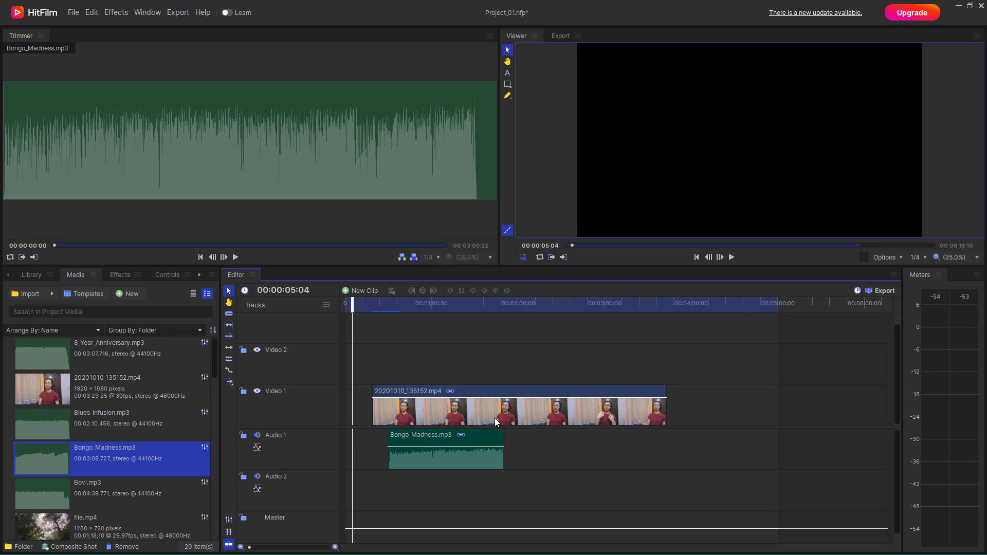
{"action": "left_click", "coordinate": [490, 390]}
{"action": "left_click_drag", "start_coordinate": [491, 390], "coordinate": [520, 404]}
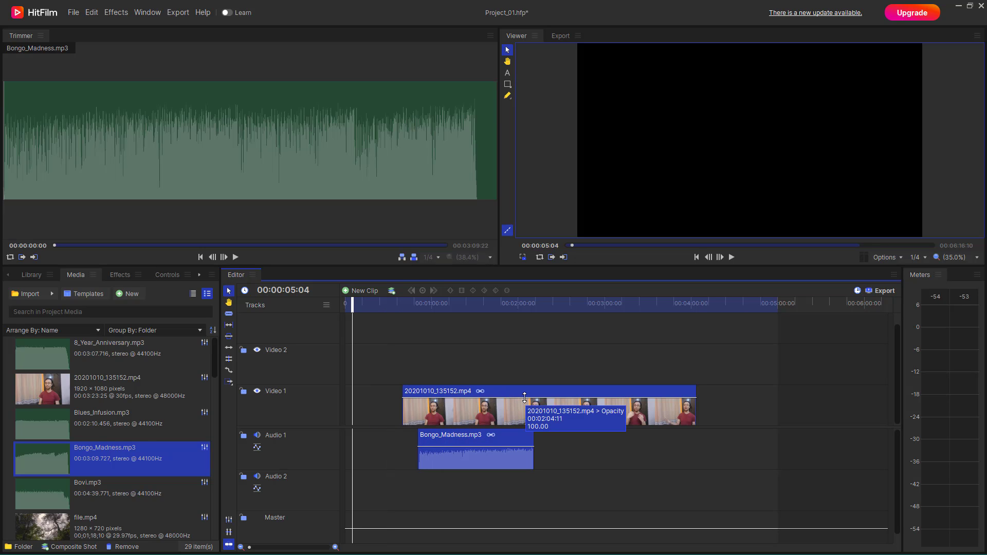